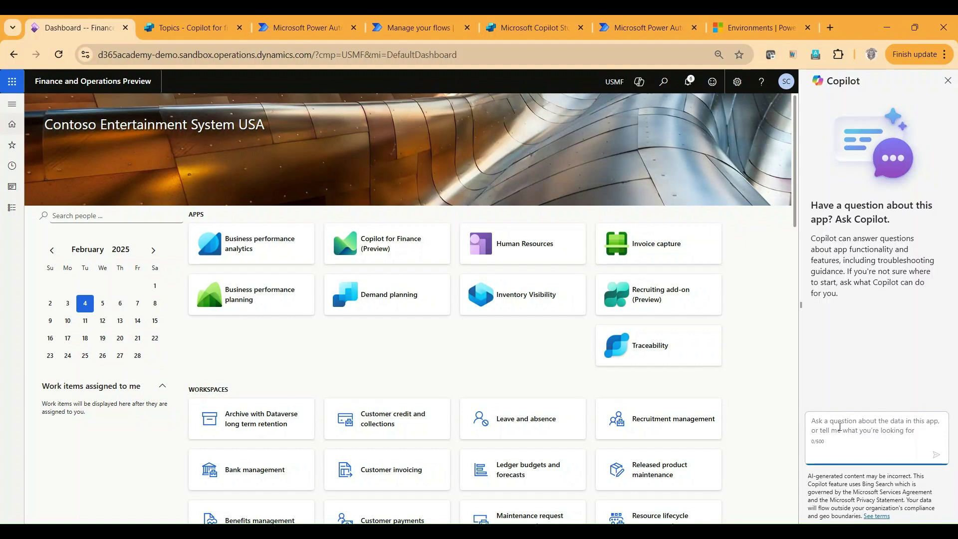
Ask Copilot to help create a customer, giving the customer's code and name, group 90, currency USD and legal entity USMF
text(Can you help me create a customer?)
key(Return)
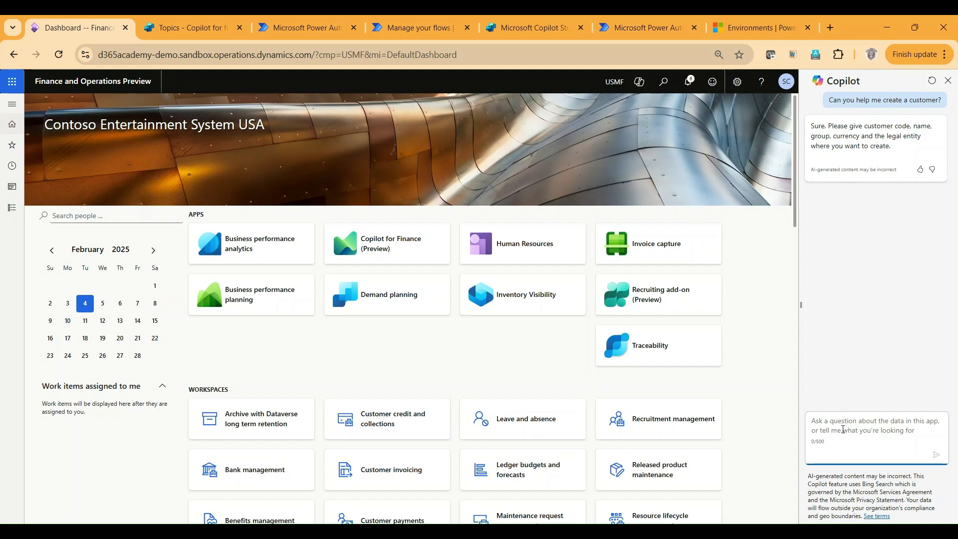
text(I want y)
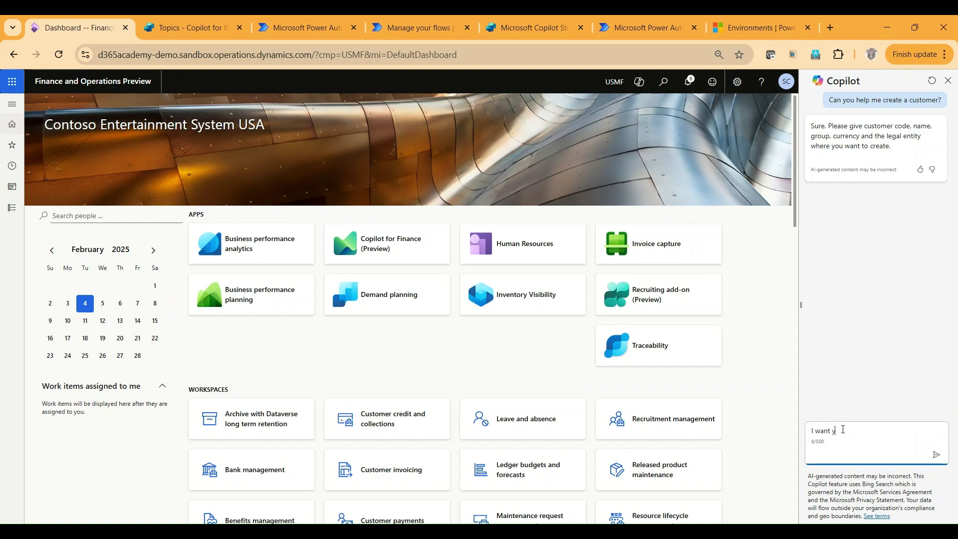
text(ou to create a customer with code CU)
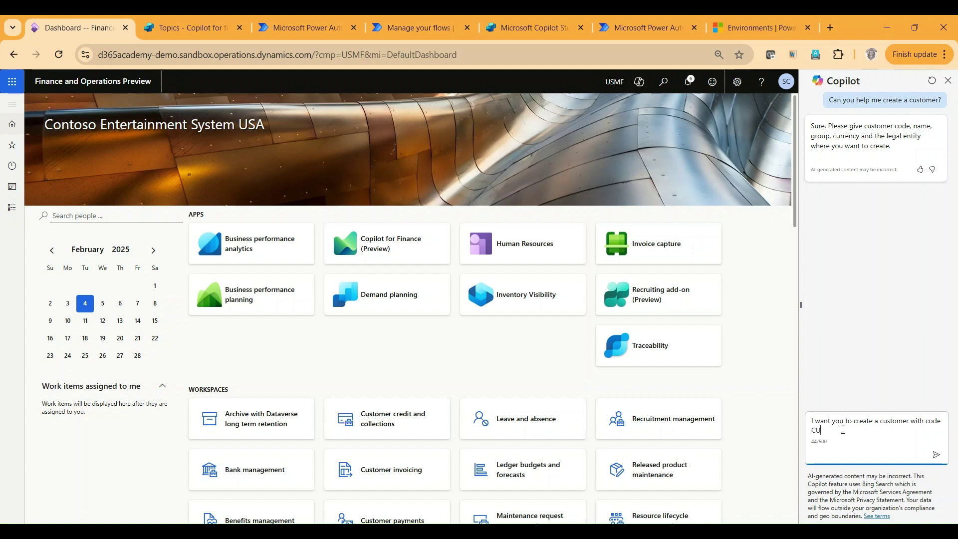
text(0006778, name = Tom Hanks,)
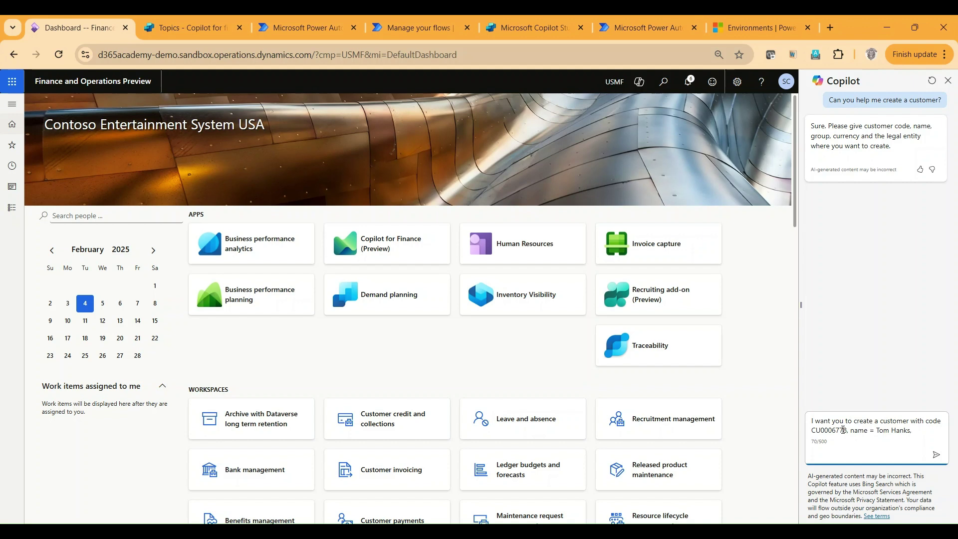
text( Group as 9)
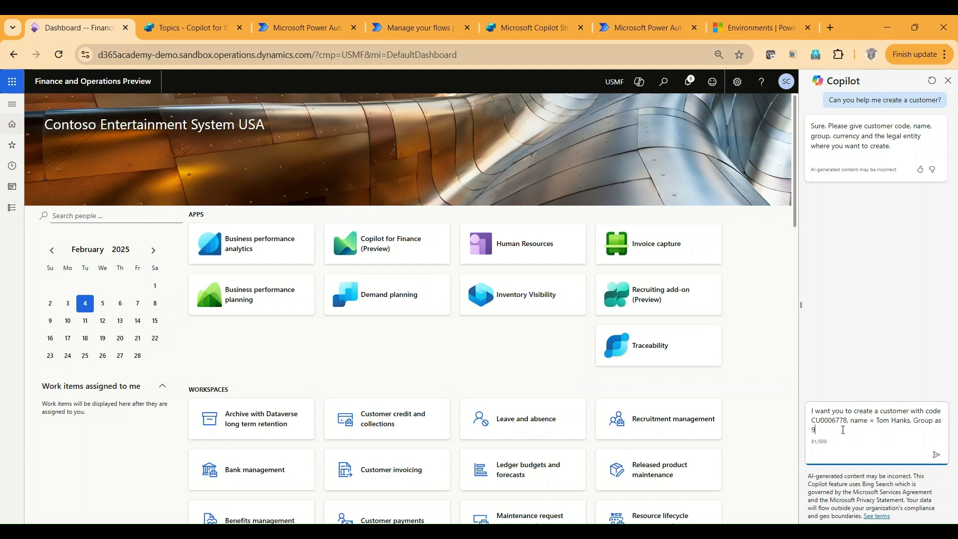
text(0 and currency as USD for legal entity USMF)
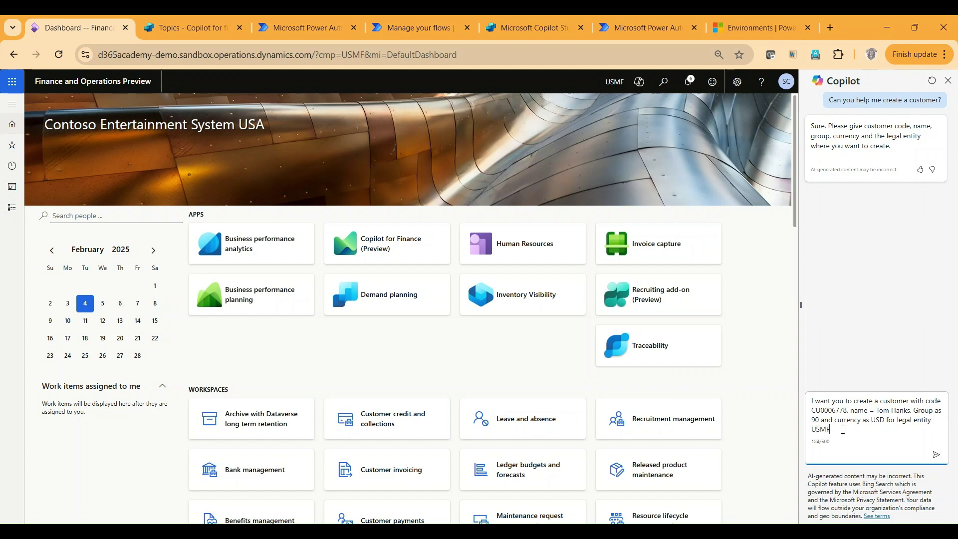
key(Return)
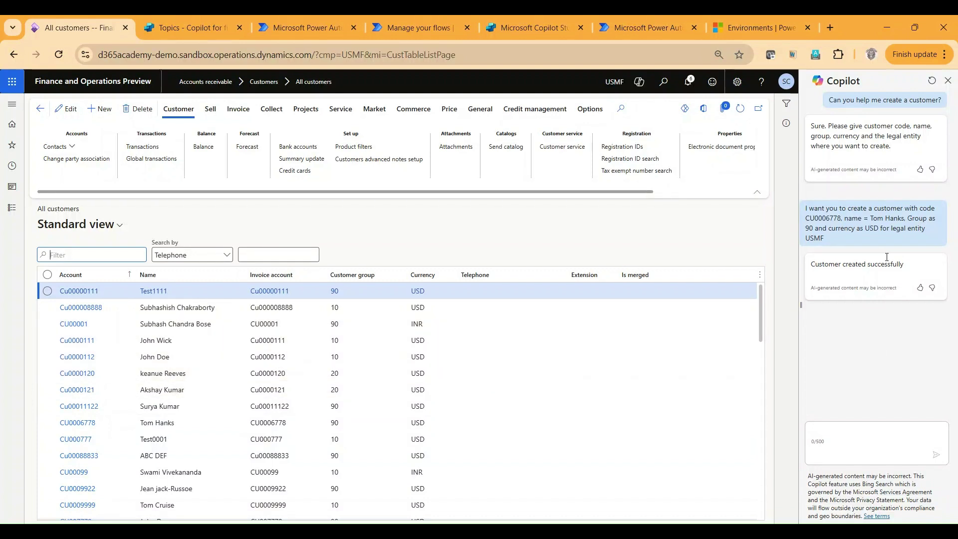
Copy the new customer's code from the Copilot chat and filter the All customers list by that account
double_click(811, 220)
key(ctrl+c)
scroll(139, 379, down, 3)
scroll(115, 325, up, 3)
click(103, 278)
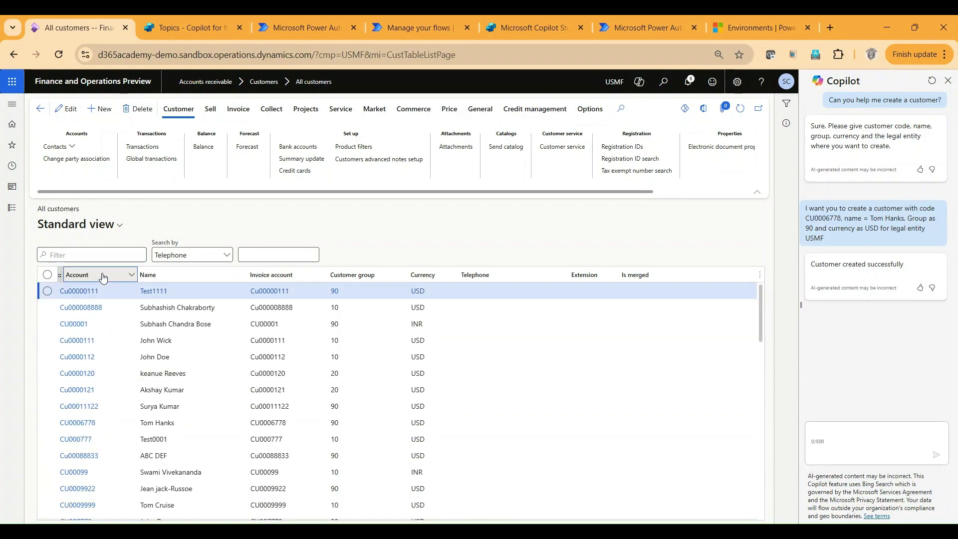
click(102, 275)
key(ctrl+v)
click(78, 382)
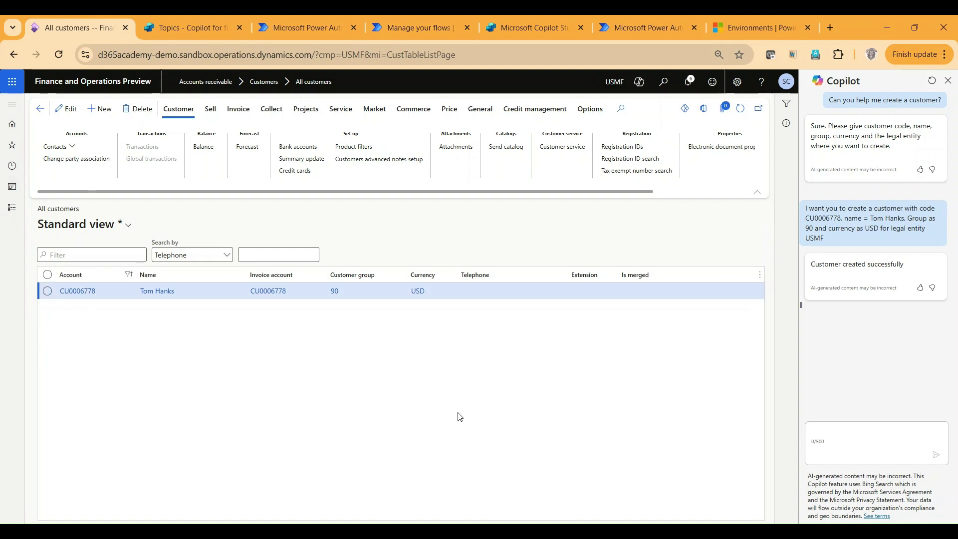
Switch to Copilot Studio and examine the trigger phrases and Question node of the "Create customer thru NLP" topic
key(ctrl+Tab)
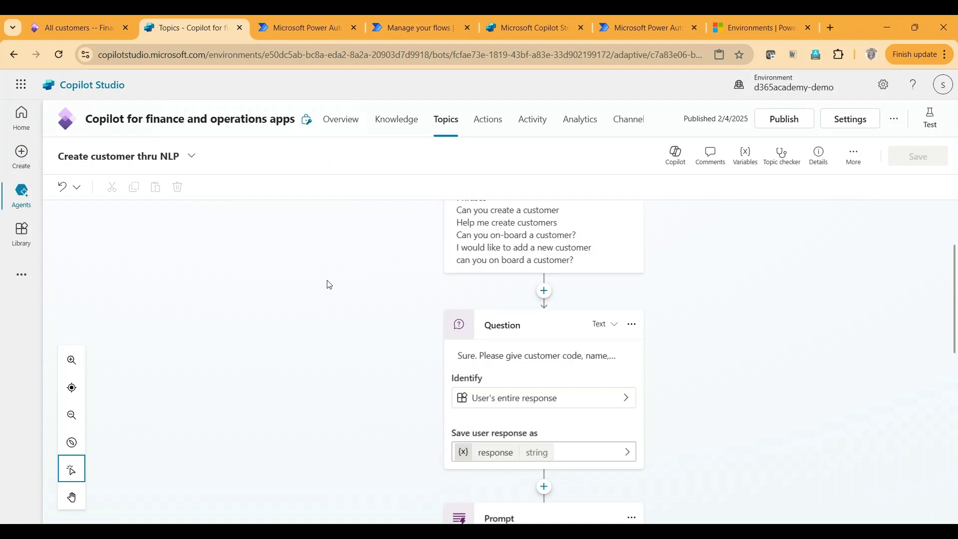
scroll(329, 282, up, 3)
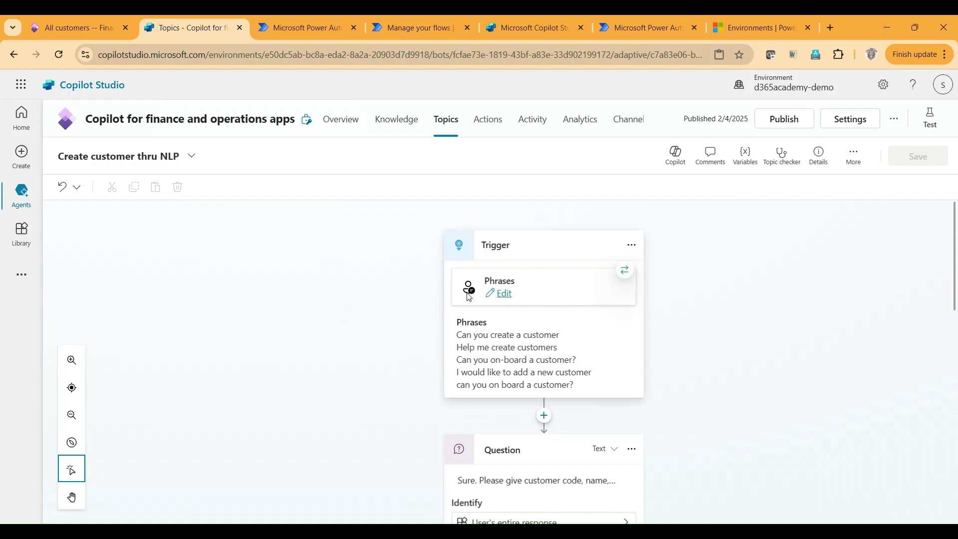
scroll(367, 367, down, 1)
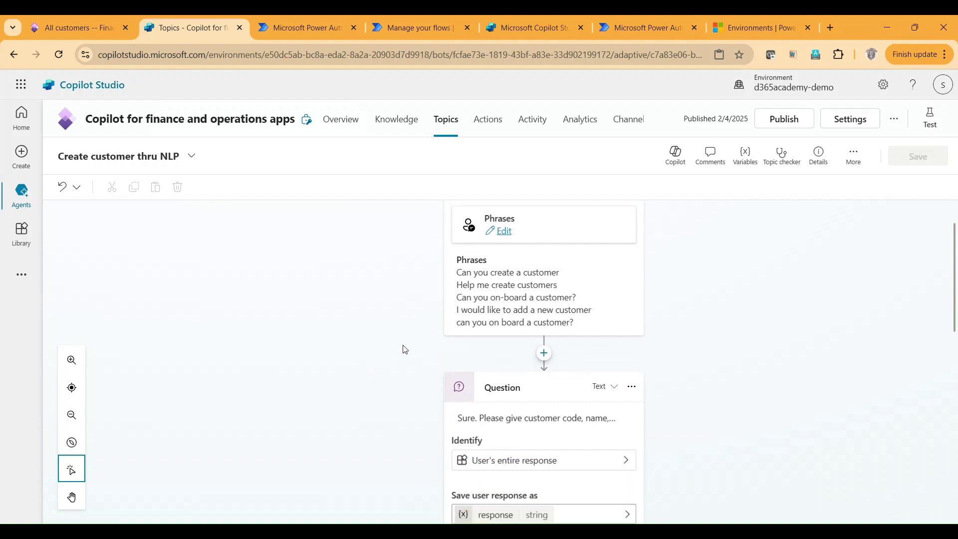
click(485, 423)
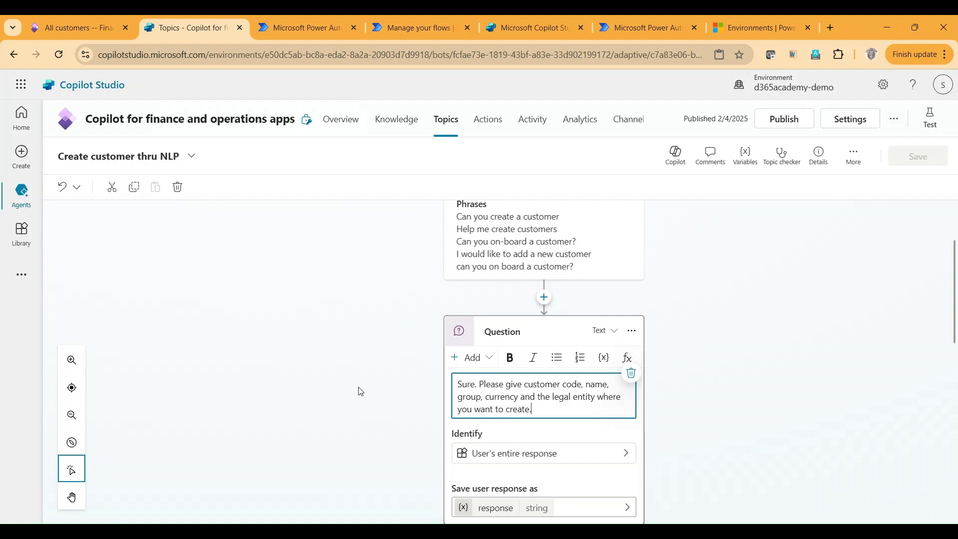
scroll(569, 414, down, 1)
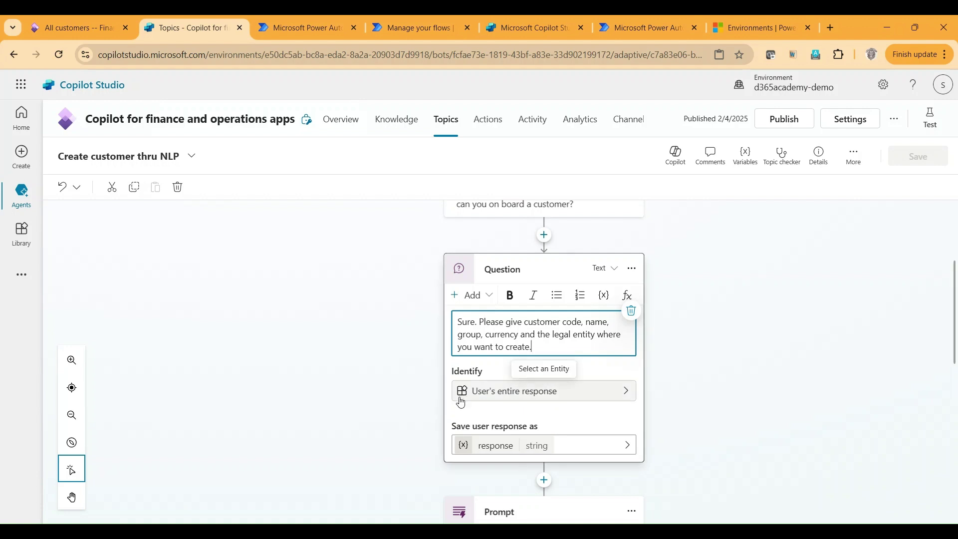
scroll(334, 349, down, 2)
scroll(333, 348, down, 5)
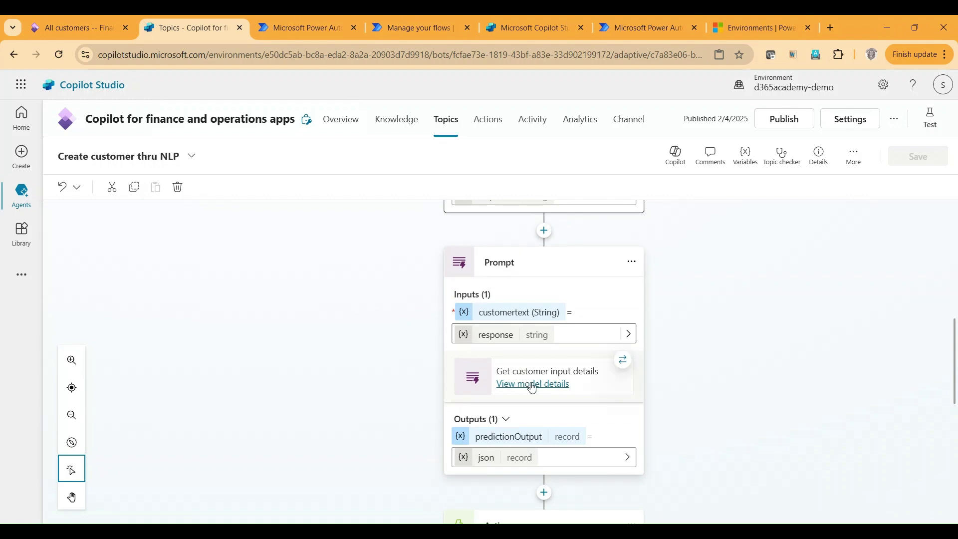
Open the model details of the "Get customer input details" prompt and examine its instructions and sample JSON format
scroll(532, 388, down, 1)
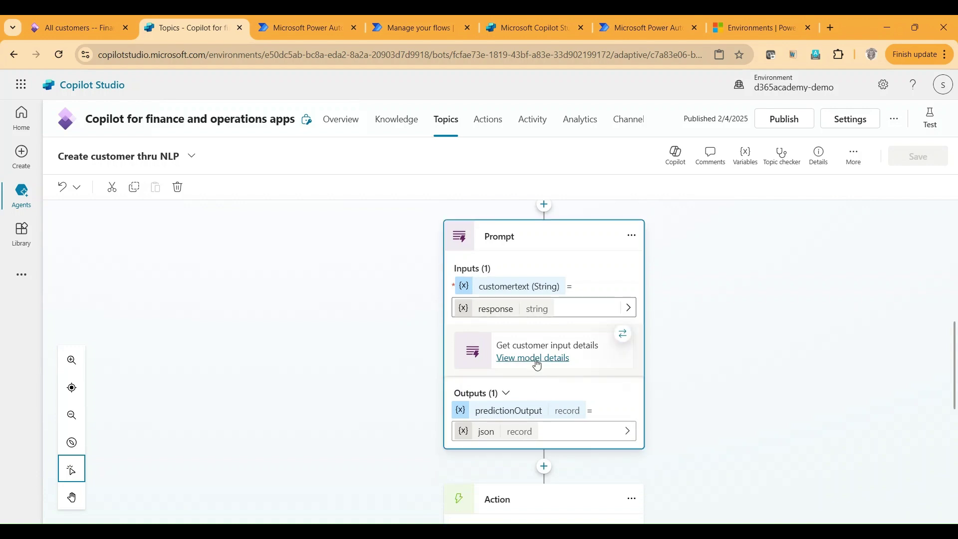
click(537, 360)
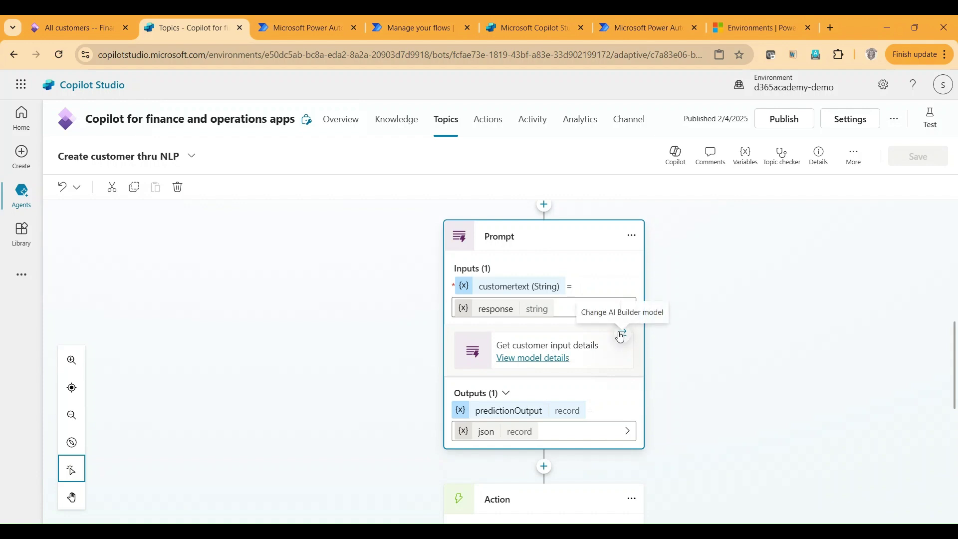
click(532, 359)
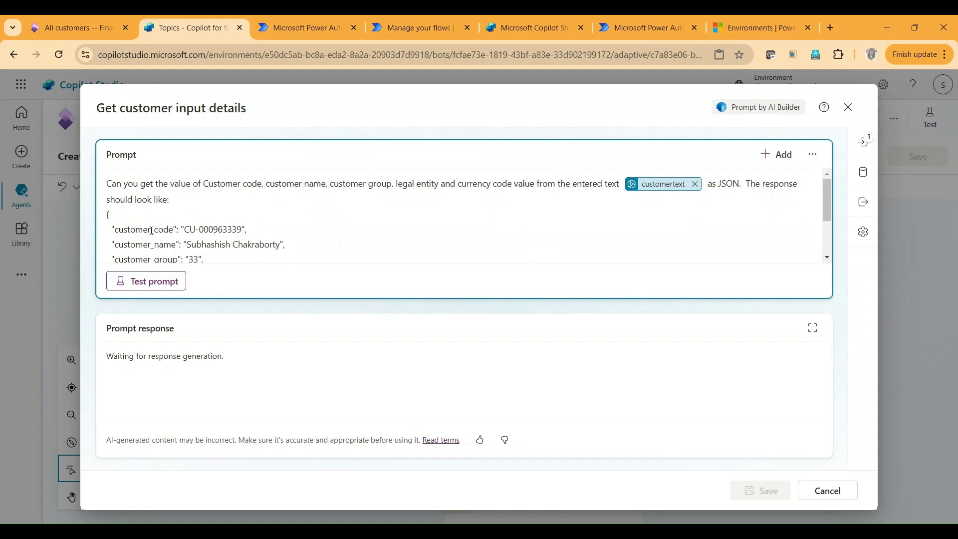
scroll(149, 224, down, 2)
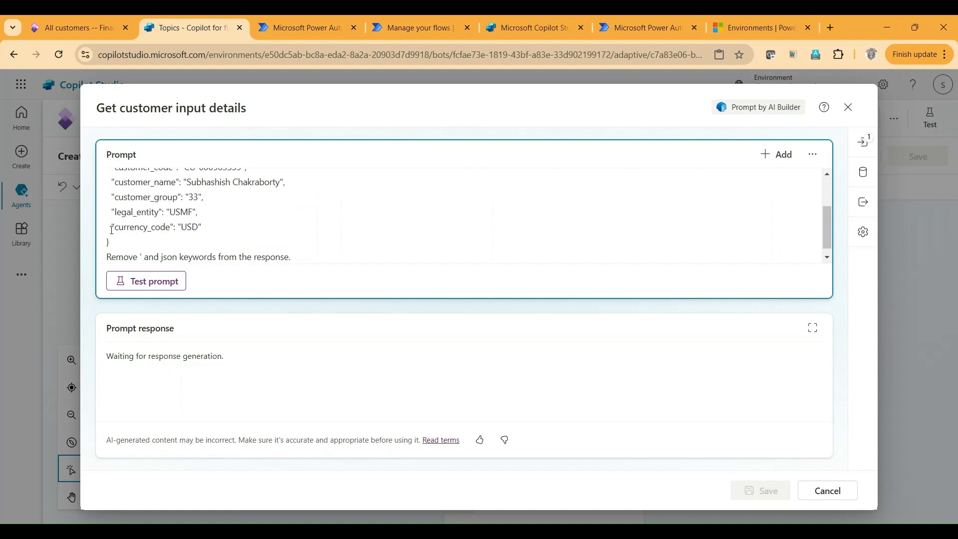
drag(114, 237, 145, 204)
scroll(170, 212, down, 2)
scroll(170, 212, up, 2)
scroll(170, 212, down, 2)
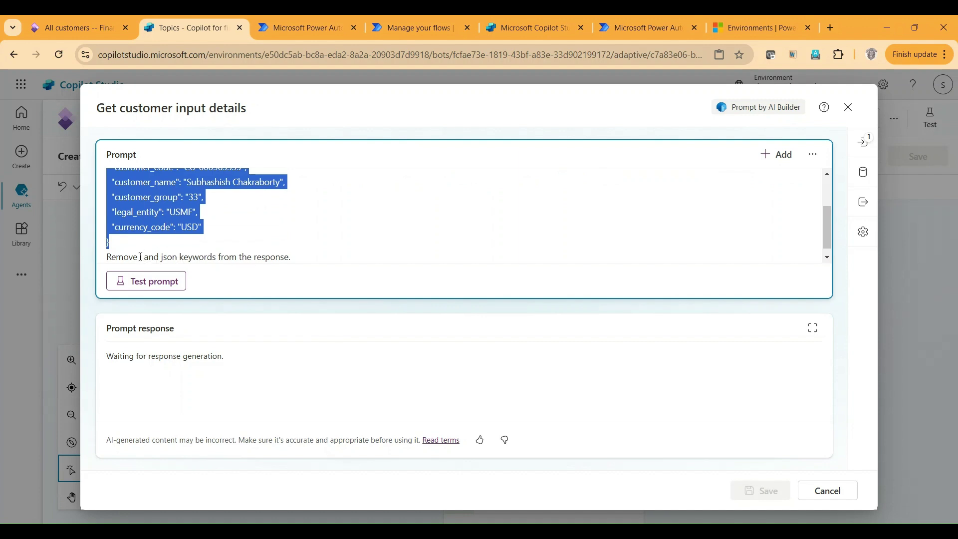
click(317, 258)
scroll(300, 252, up, 2)
scroll(299, 251, down, 2)
scroll(299, 252, up, 3)
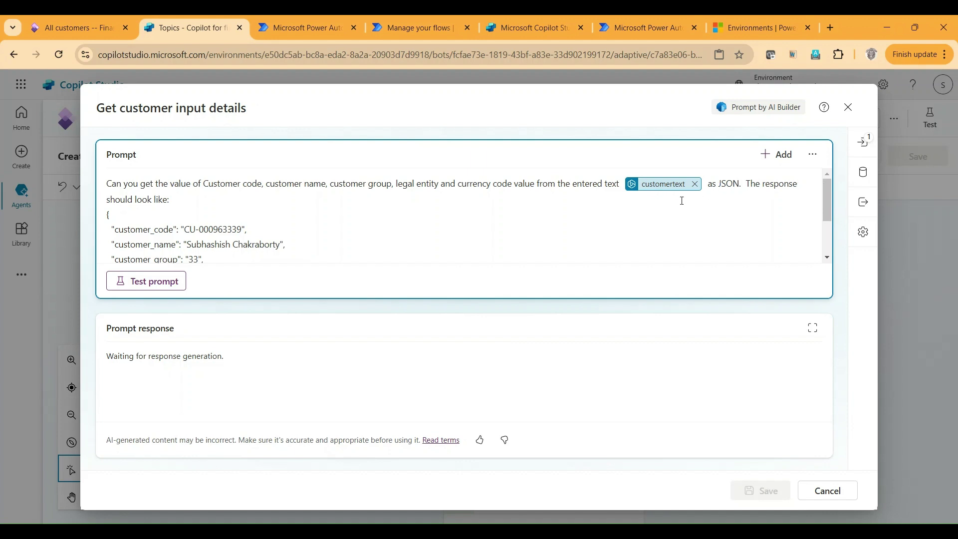
Show the prompt's input settings and read through the sample data for the customertext input
click(864, 142)
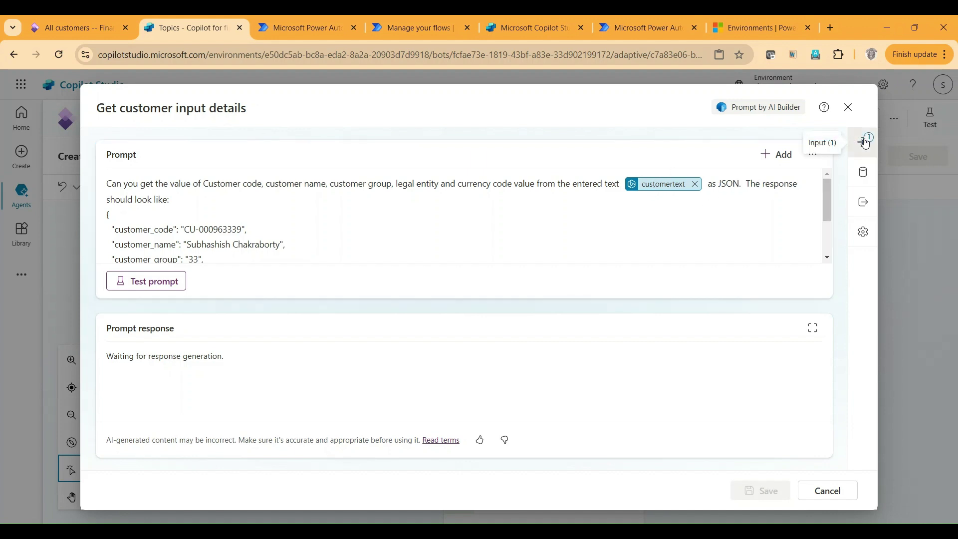
click(711, 284)
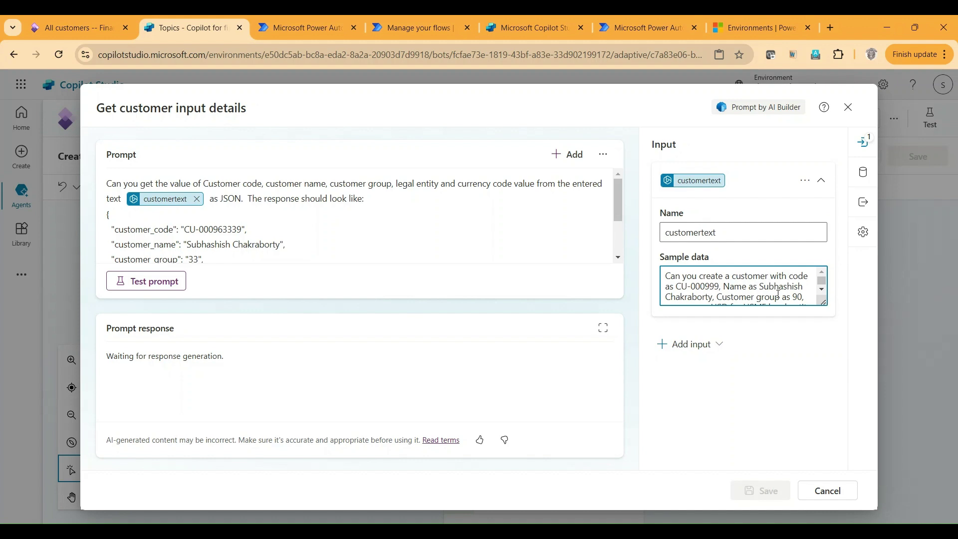
click(821, 290)
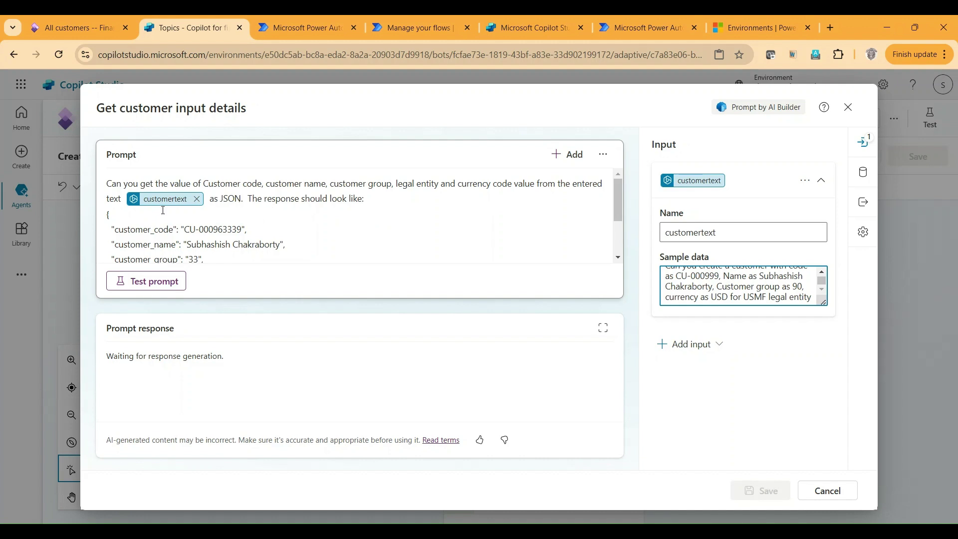
Delete the closing instruction "Remove ' and json keywords from the response." from the prompt
scroll(139, 228, down, 2)
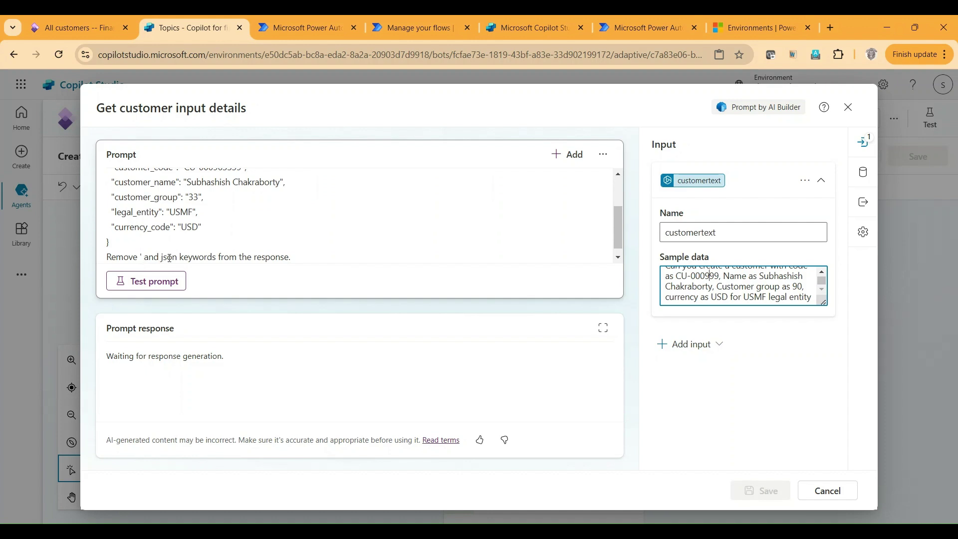
click(316, 259)
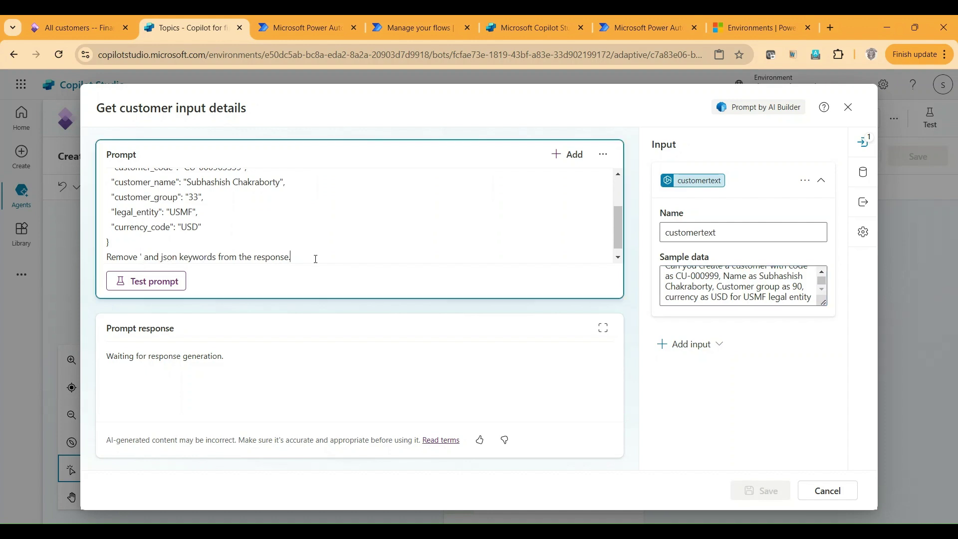
drag(291, 258, 98, 263)
key(BackSpace)
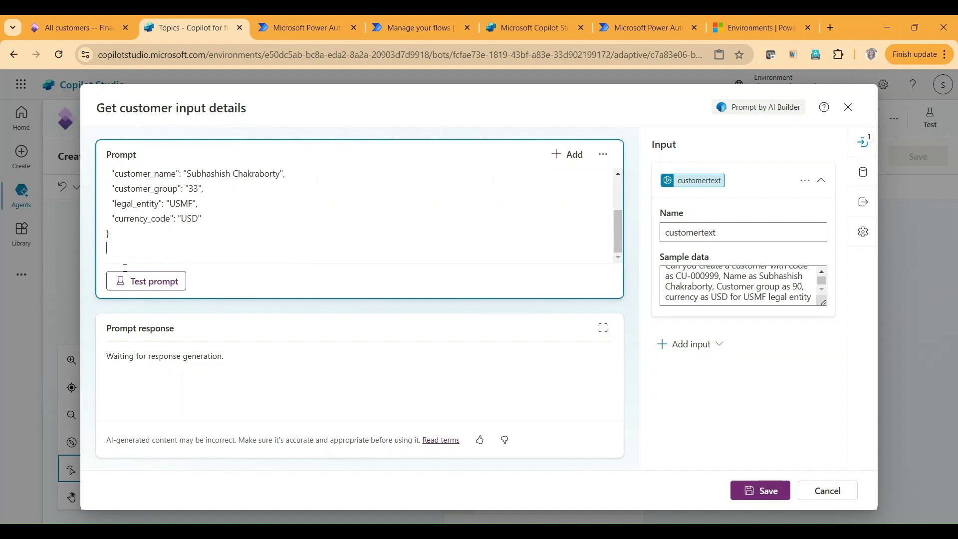
Test the prompt without the closing instruction and examine the formatting of the whole response
click(146, 280)
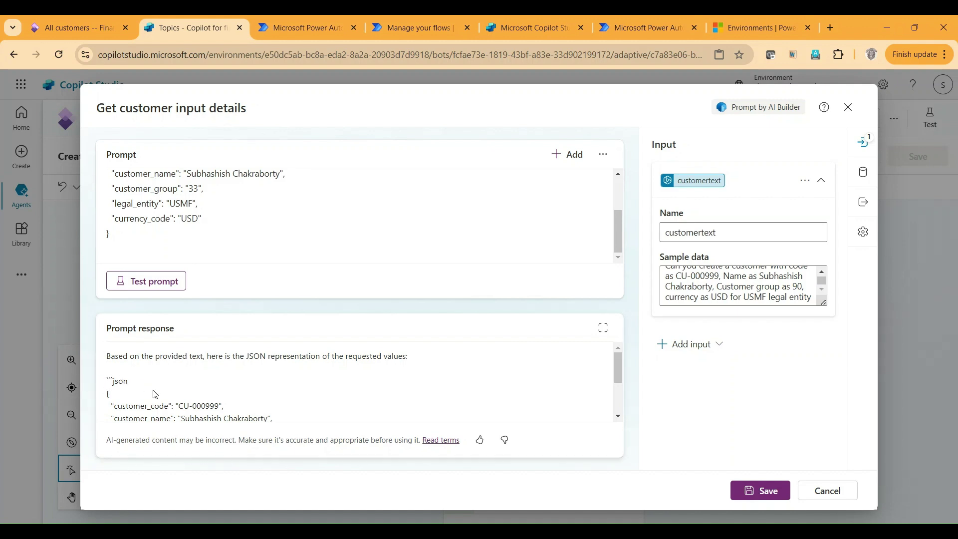
double_click(115, 381)
click(250, 396)
scroll(147, 392, down, 3)
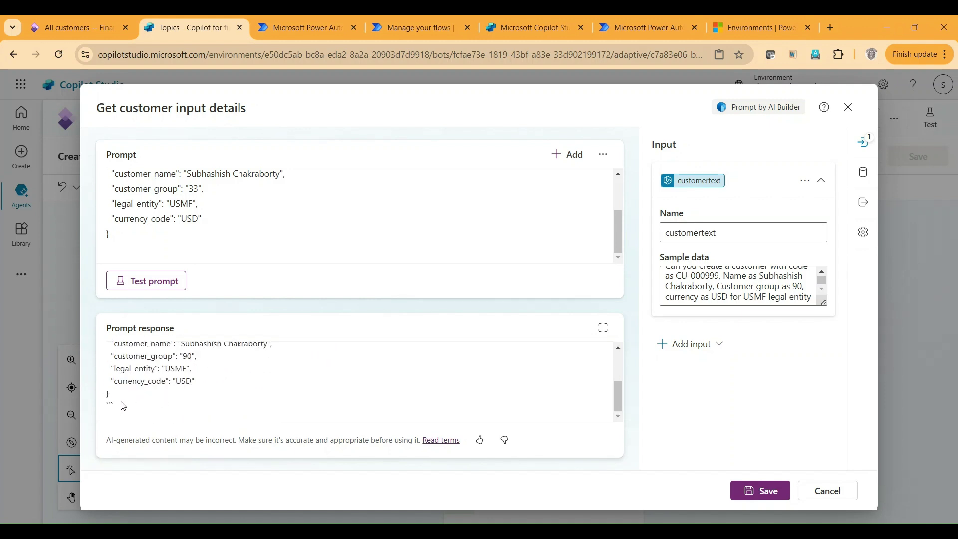
scroll(175, 398, up, 3)
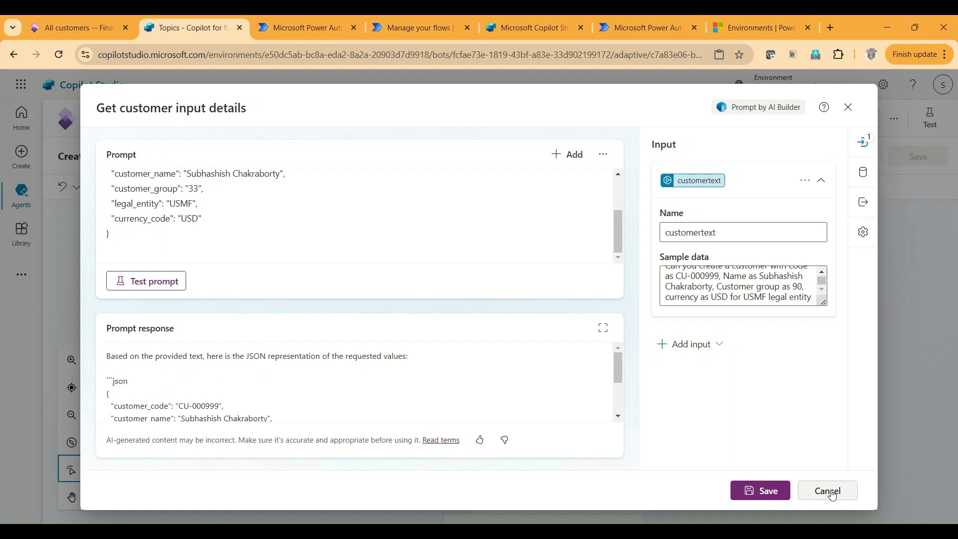
Add the instruction "Remove ' and json keywords from the response." back on the last line of the prompt
scroll(275, 241, up, 3)
scroll(260, 237, down, 3)
click(191, 231)
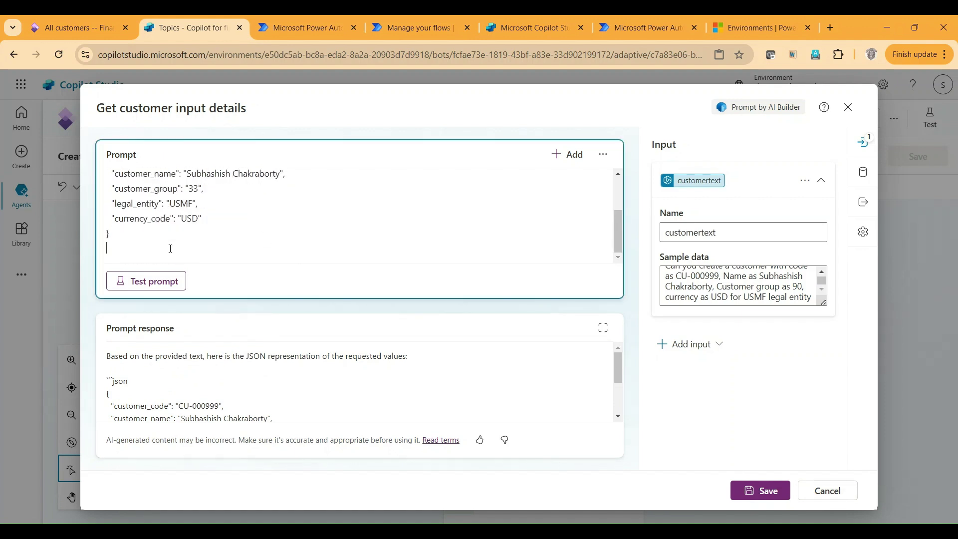
text(Remove ' and json keywords from the response.)
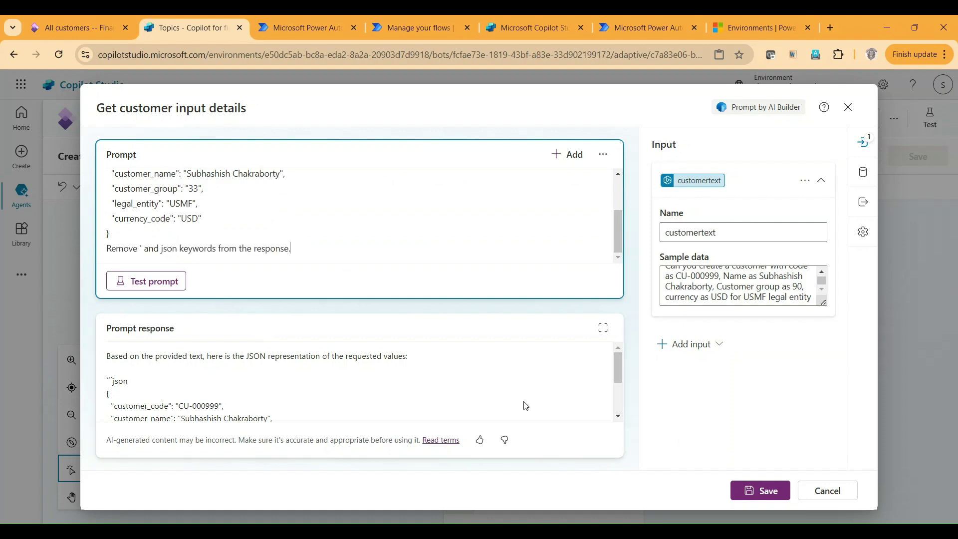
Retest the prompt with the closing instruction restored and review the full JSON response
click(134, 285)
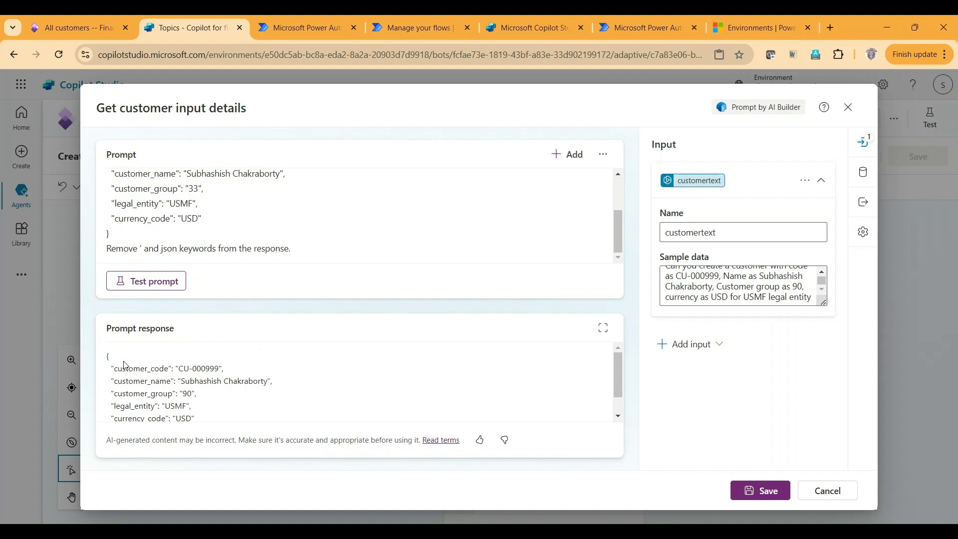
scroll(125, 366, down, 1)
scroll(144, 372, up, 1)
scroll(288, 396, down, 1)
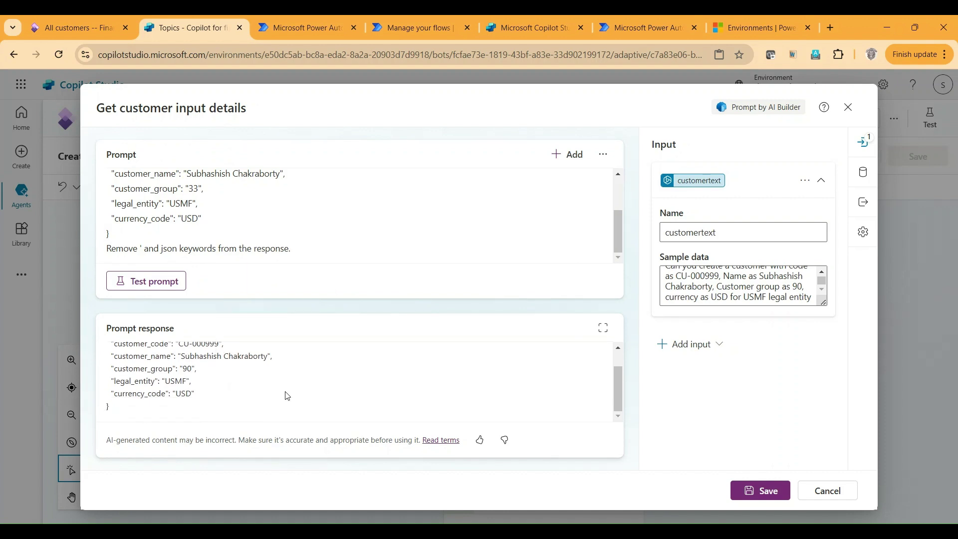
drag(122, 410, 108, 356)
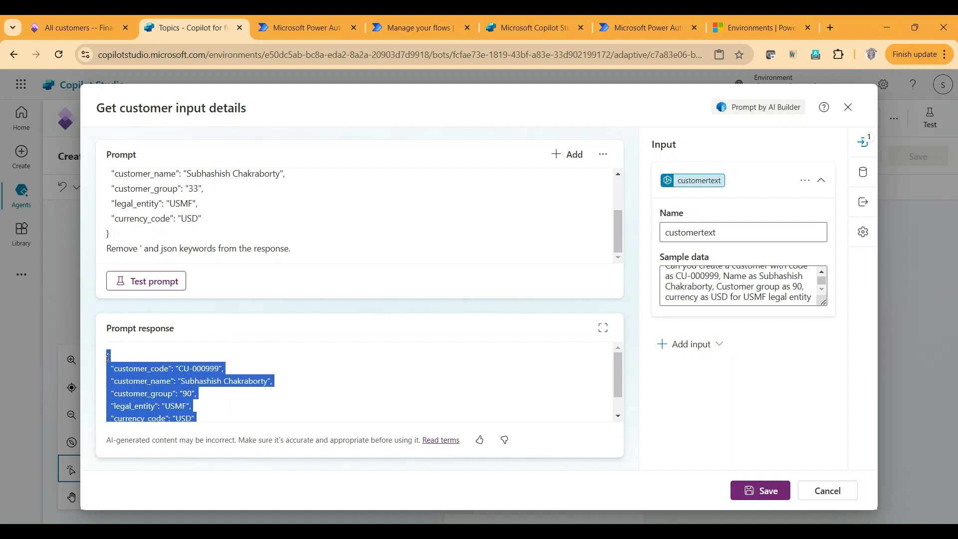
Close the prompt editor without saving and open the flow details of the topic's "Run a flow from Copilot" action
click(824, 489)
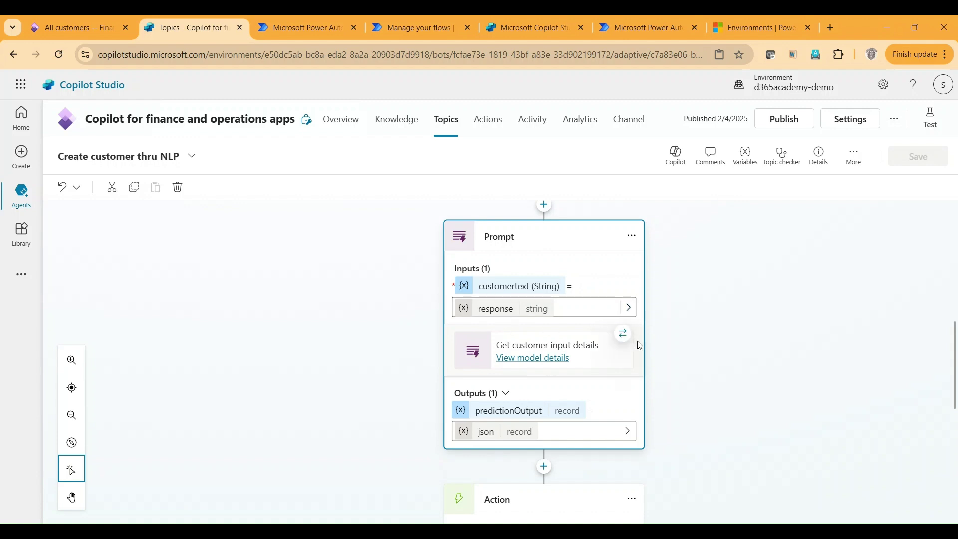
scroll(652, 363, down, 4)
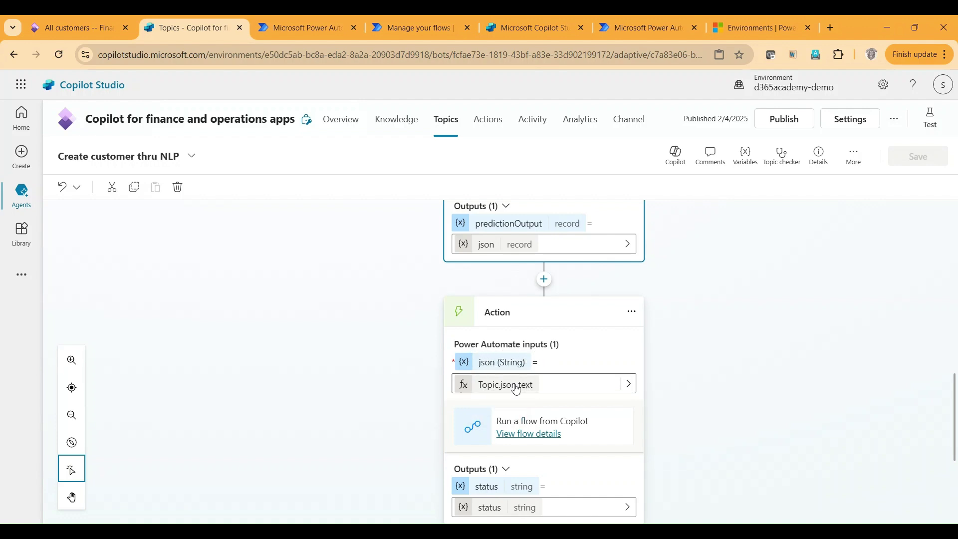
scroll(589, 384, down, 3)
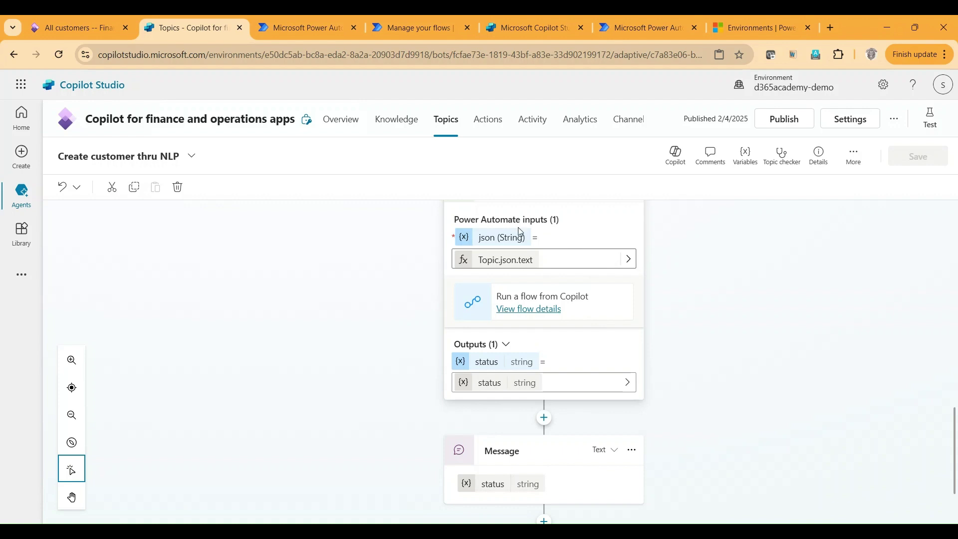
click(525, 312)
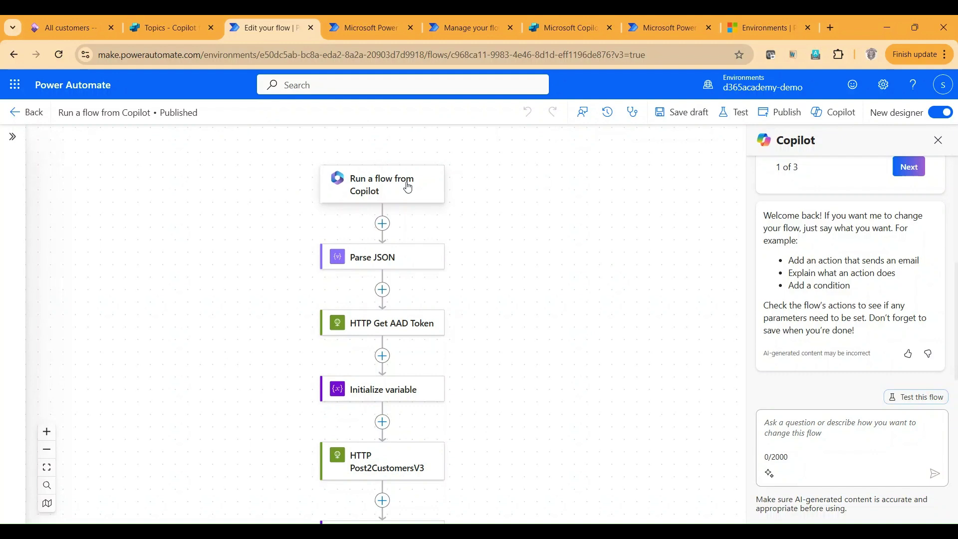
Review the input of the flow's "Run a flow from Copilot" trigger and the content and schema of the Parse JSON action
click(407, 187)
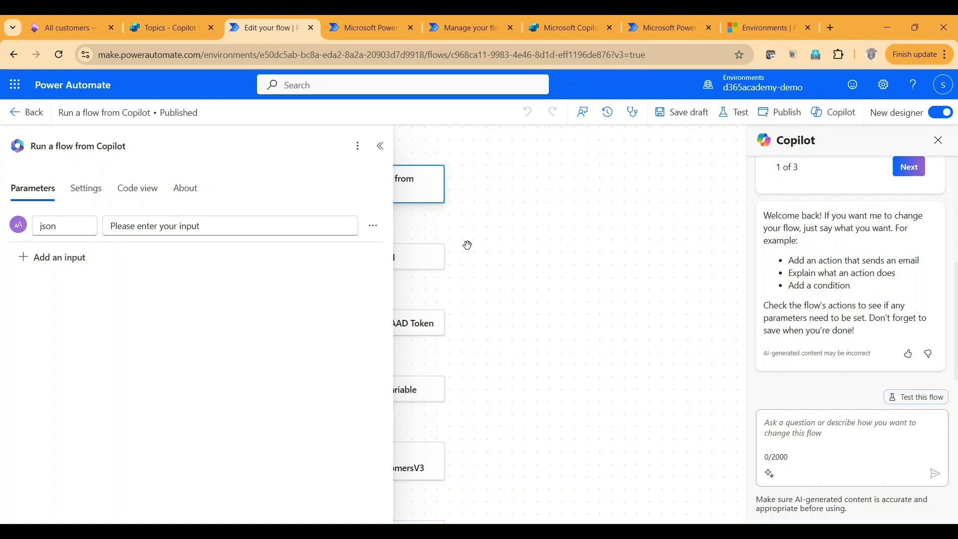
click(494, 280)
click(372, 260)
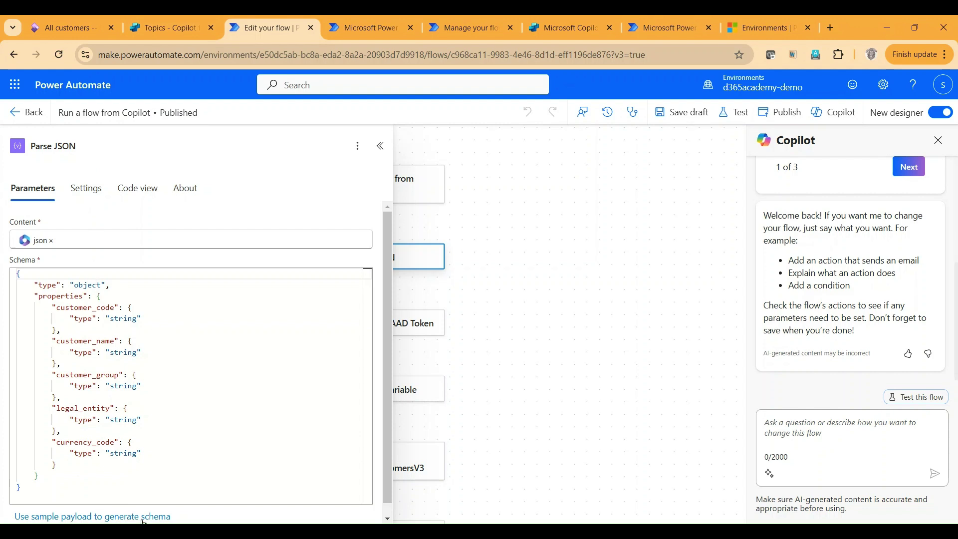
click(567, 296)
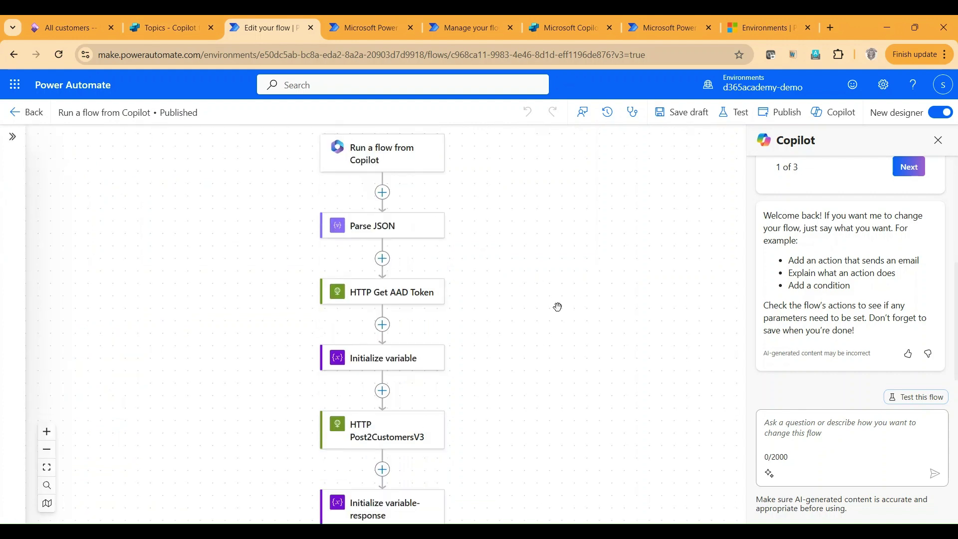
Inspect the HTTP Get AAD Token request and the Initialize variable action that stores its access token
click(390, 298)
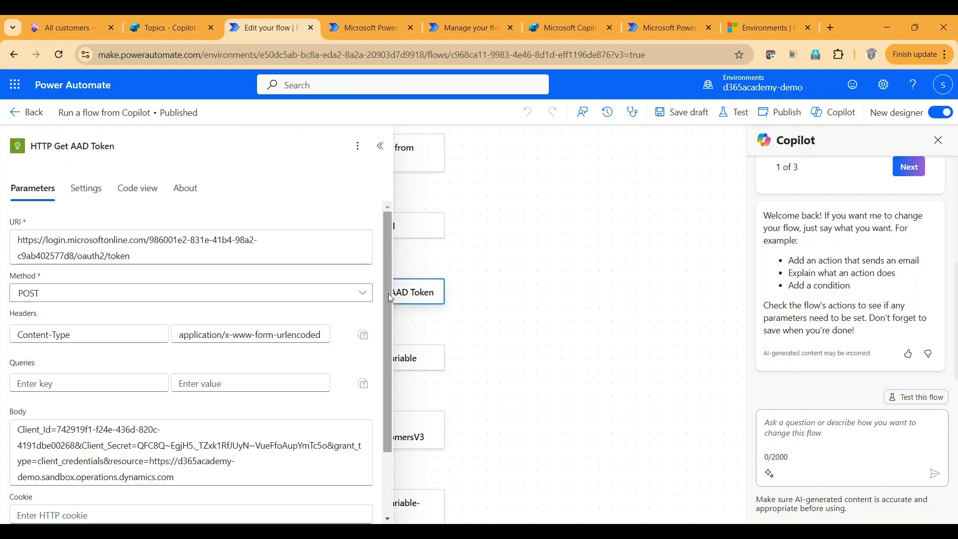
click(520, 359)
click(331, 357)
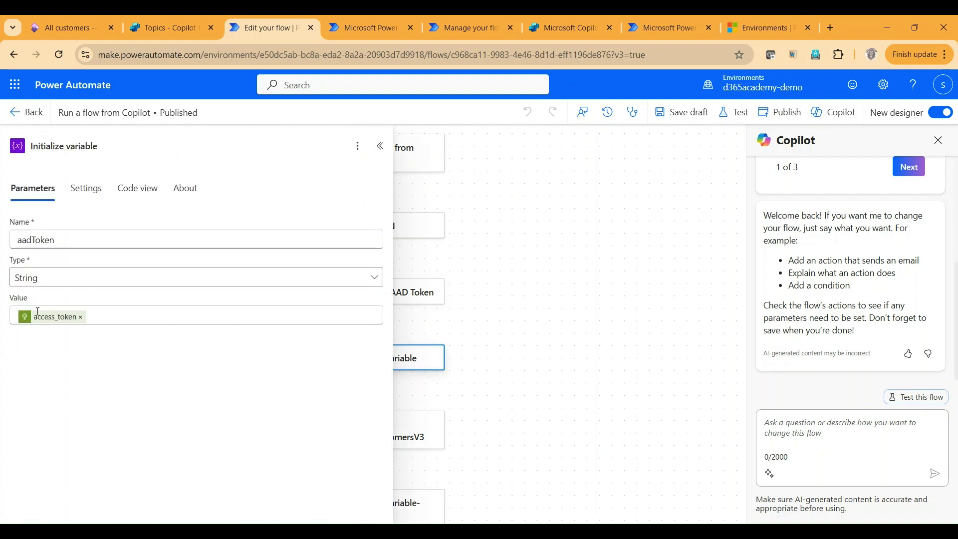
click(534, 386)
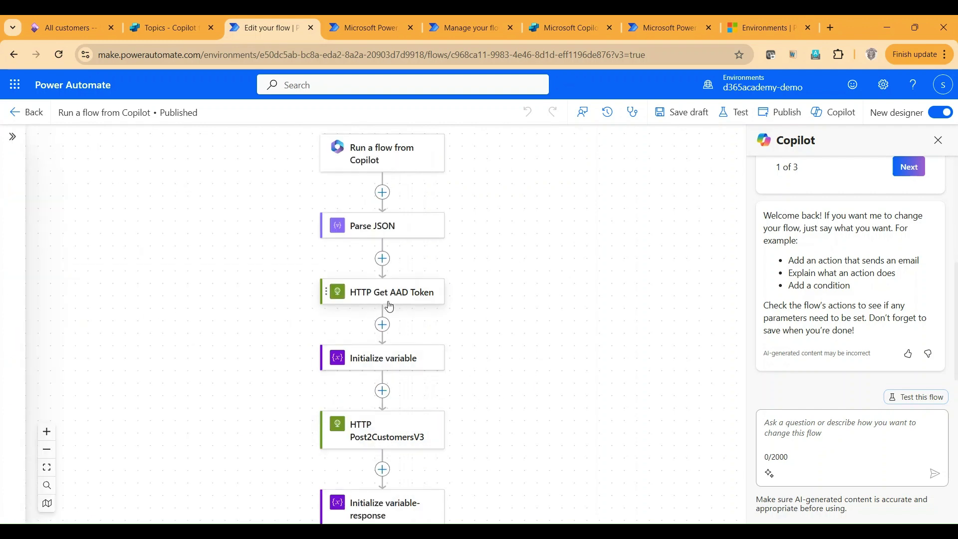
Examine the URI, method, headers and full JSON body of the HTTP Post2CustomersV3 action
click(408, 445)
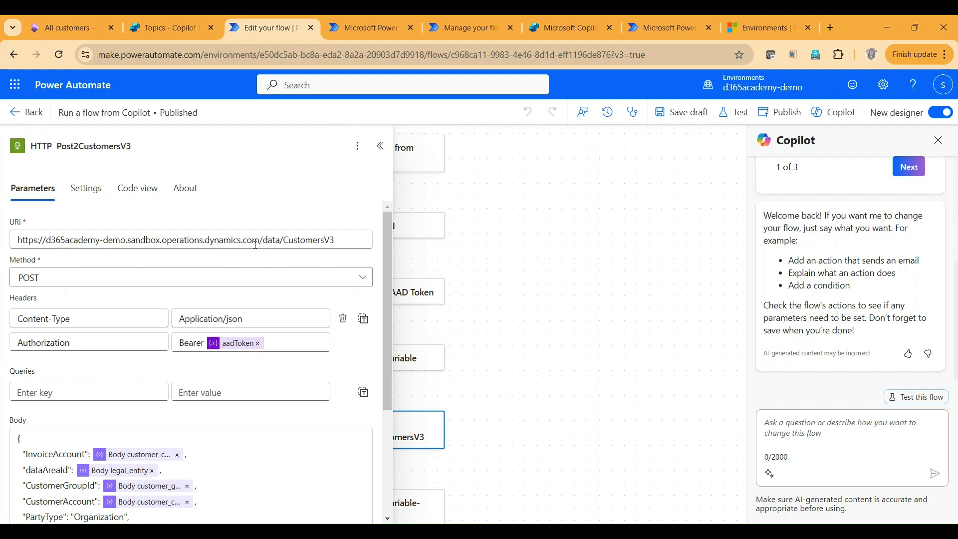
drag(387, 264, 381, 329)
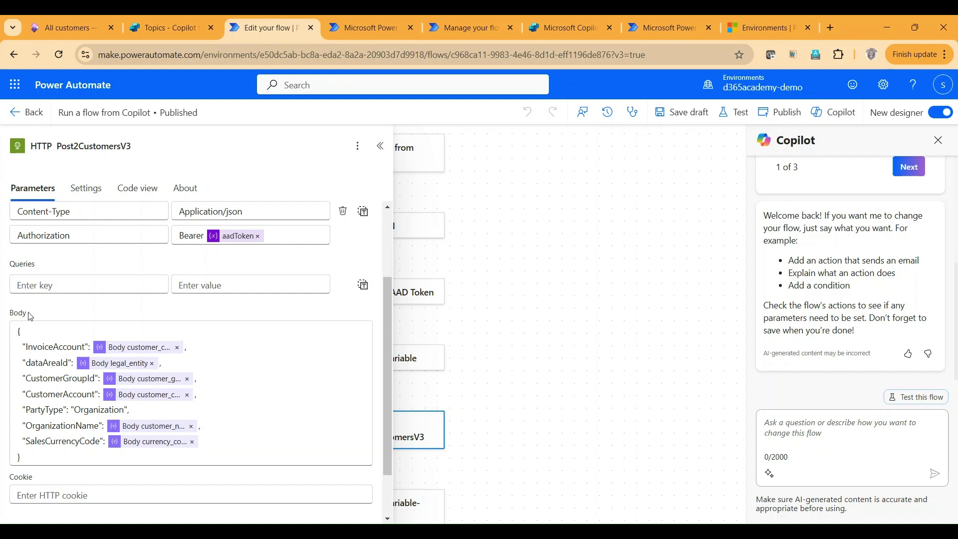
scroll(74, 251, up, 3)
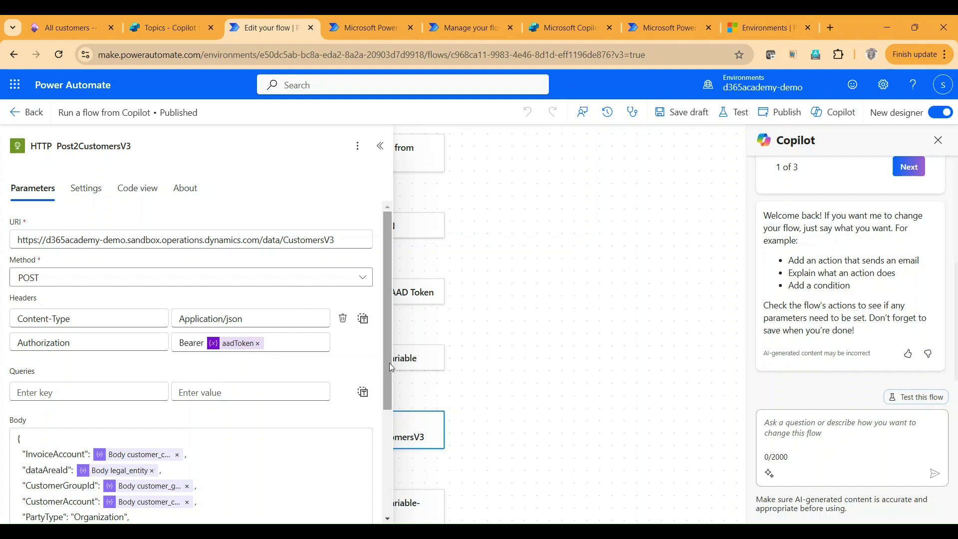
drag(390, 380, 387, 464)
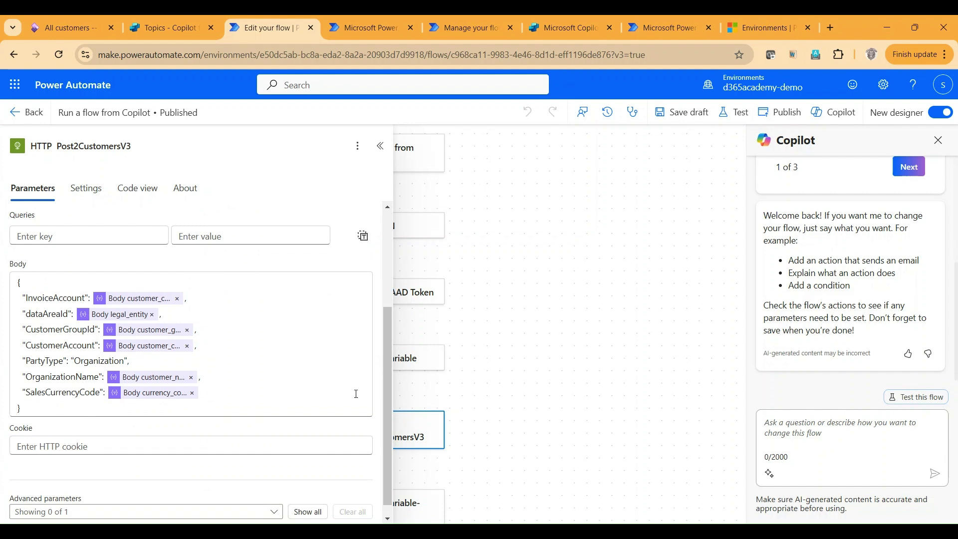
click(485, 361)
Review the Initialize variable-response action and the status code comparisons in the Condition that follows it
scroll(484, 363, down, 5)
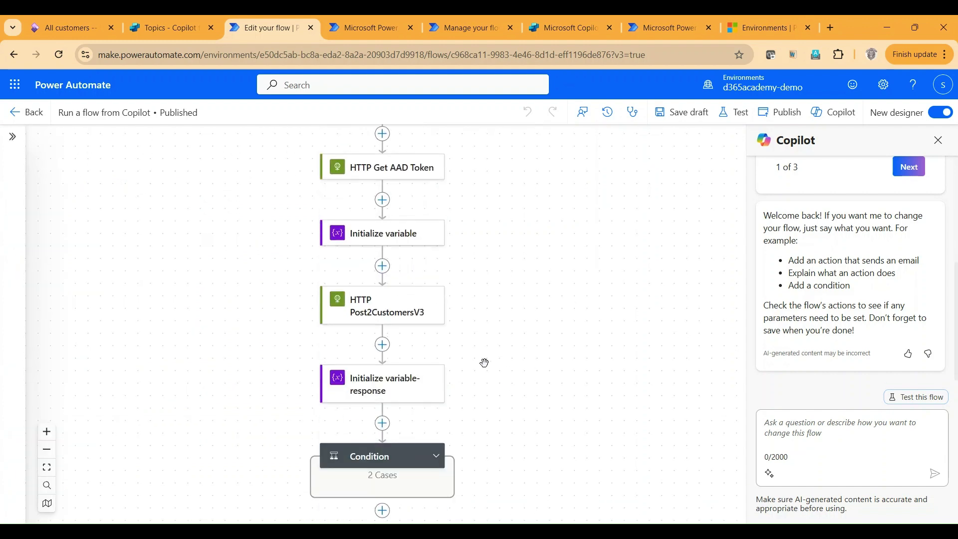
scroll(460, 349, down, 1)
click(348, 334)
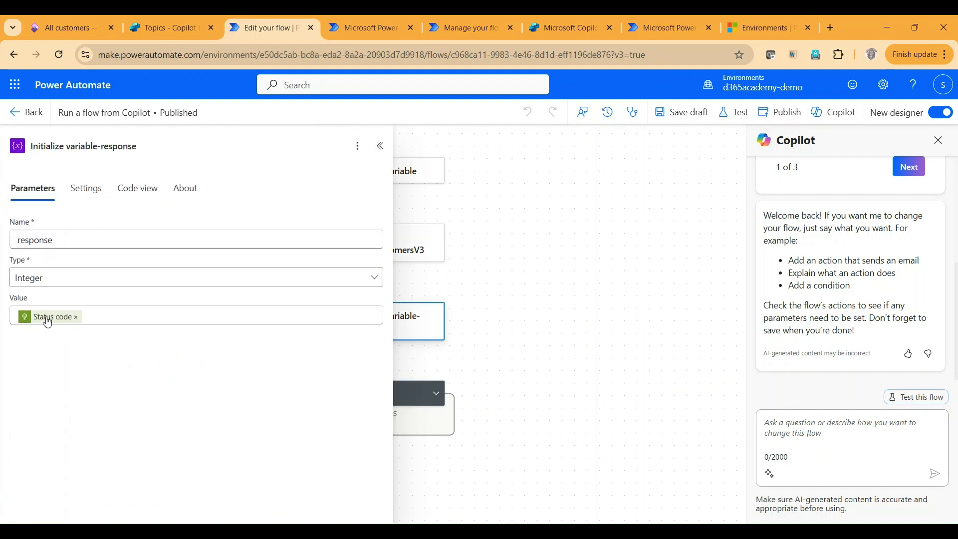
click(560, 337)
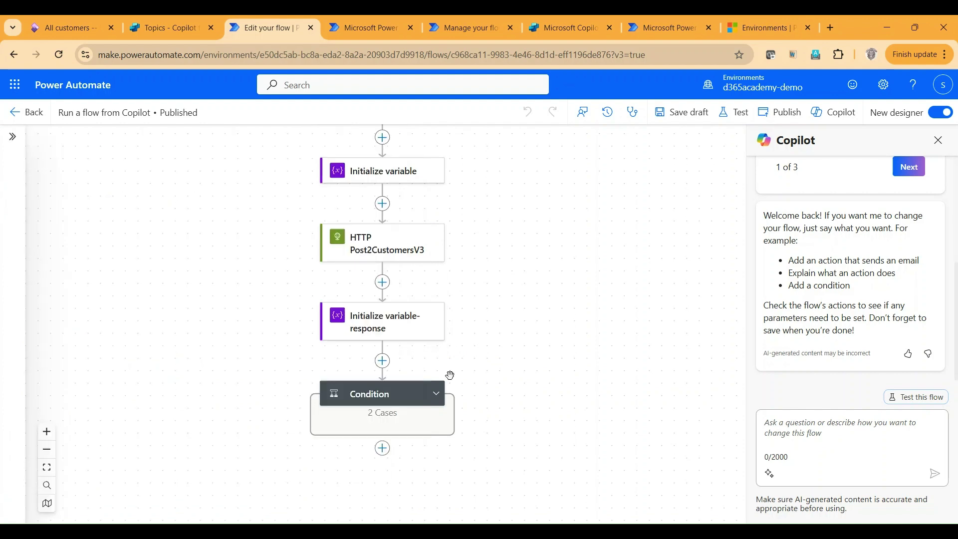
click(380, 394)
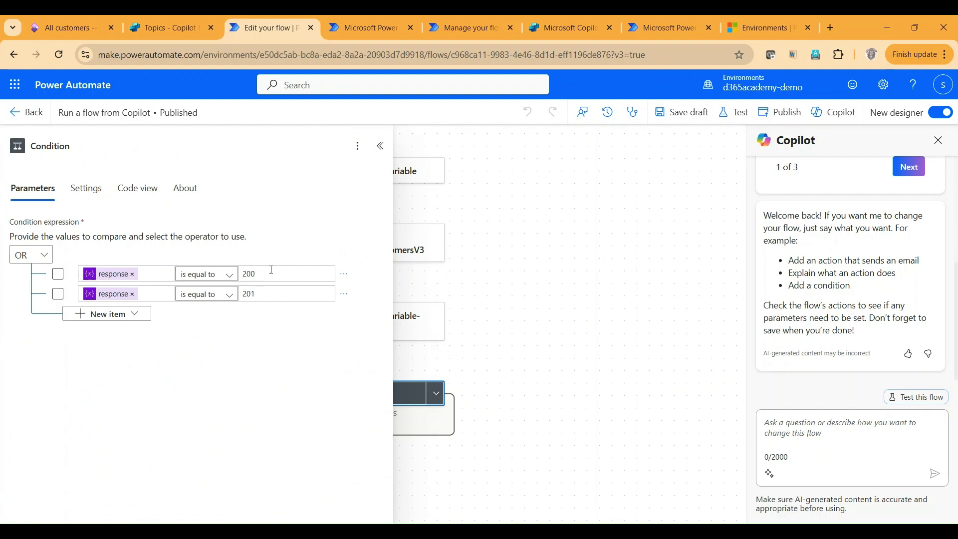
click(526, 382)
Expand the Condition's True and False branches and check the status output of each Respond to Copilot action
click(439, 397)
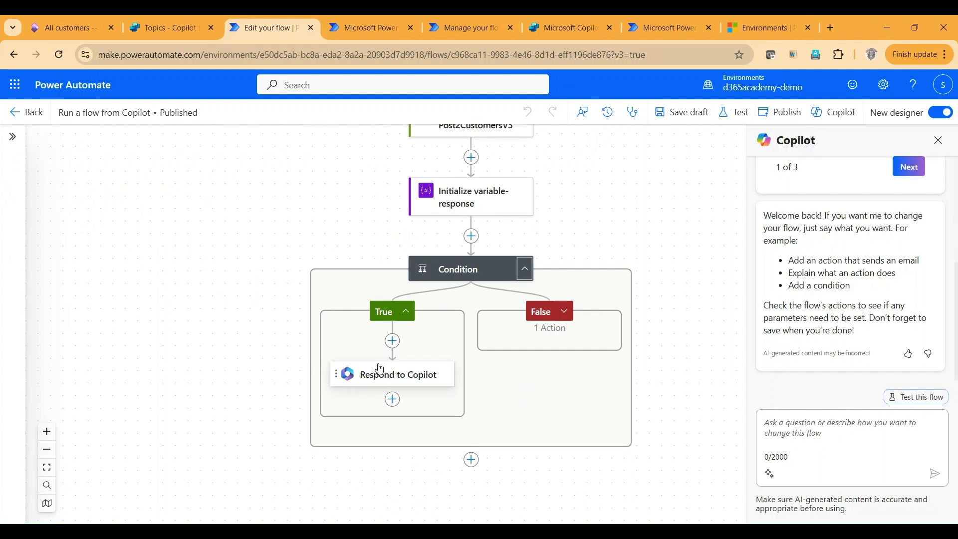
click(371, 374)
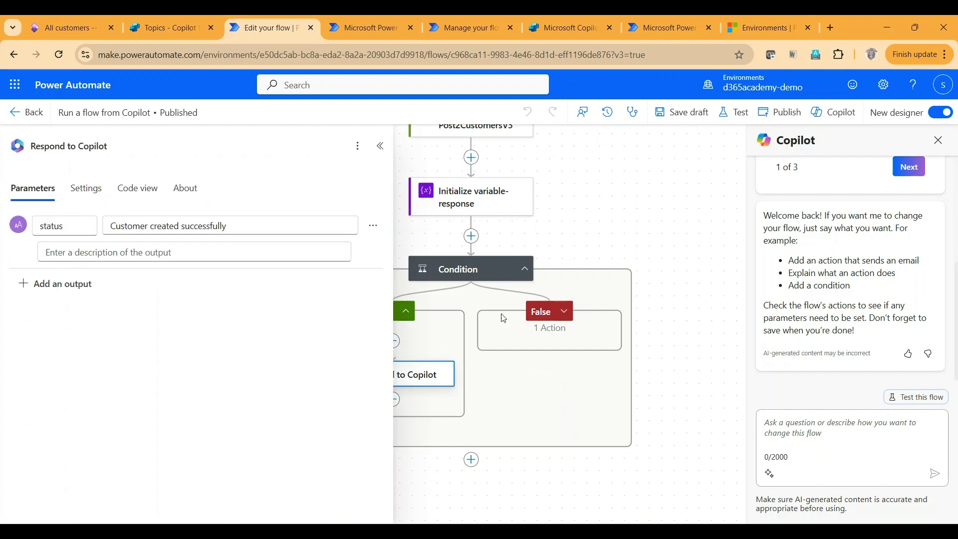
click(564, 311)
click(532, 396)
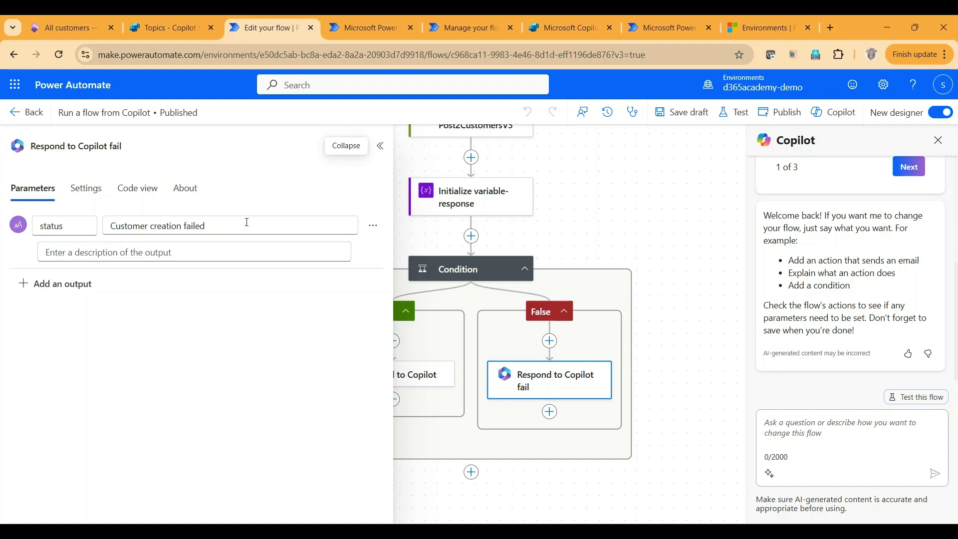
Switch back to Copilot Studio to review the topic's status output, message and end nodes, and return to the Finance and Operations customer list
key(ctrl+shift+Tab)
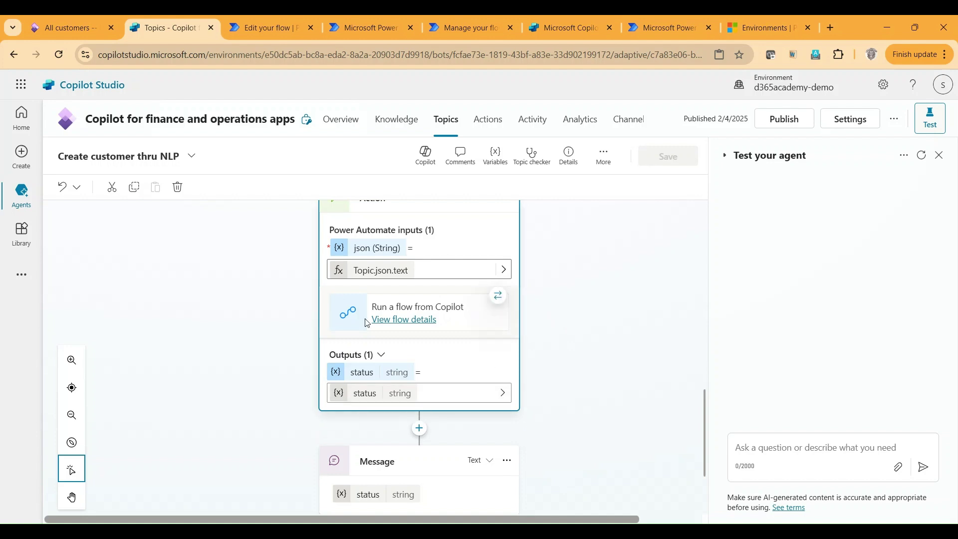
scroll(526, 368, down, 3)
scroll(536, 348, up, 2)
scroll(532, 346, down, 1)
scroll(488, 298, up, 1)
scroll(423, 279, up, 2)
scroll(652, 327, down, 3)
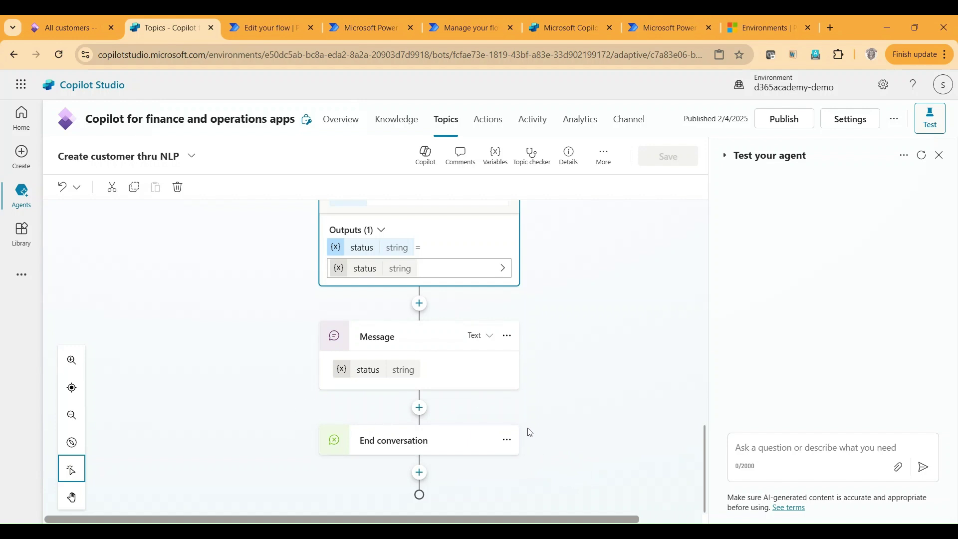
scroll(530, 432, up, 1)
scroll(529, 433, up, 1)
scroll(530, 433, down, 2)
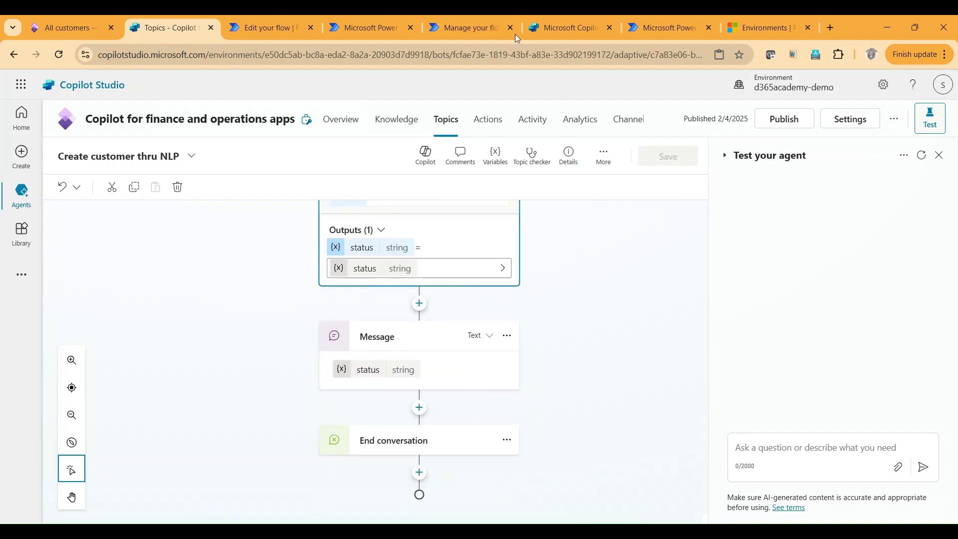
click(42, 29)
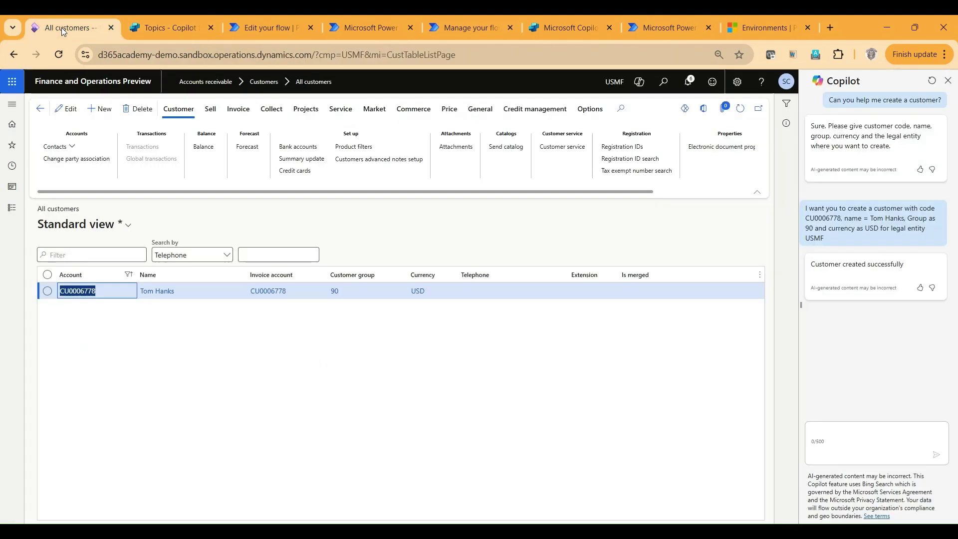